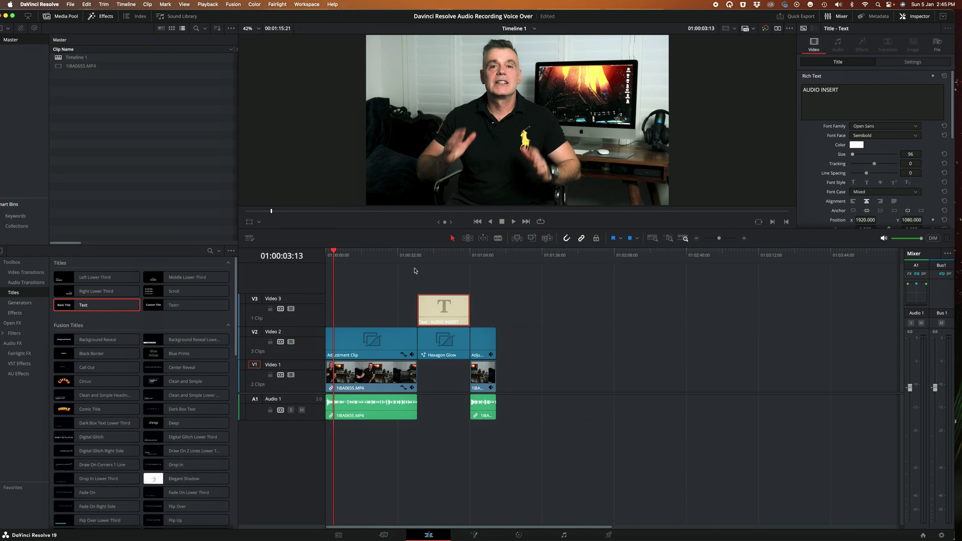
- Place the playhead at 01:00:40:20, the start of the AUDIO INSERT gap
click(437, 257)
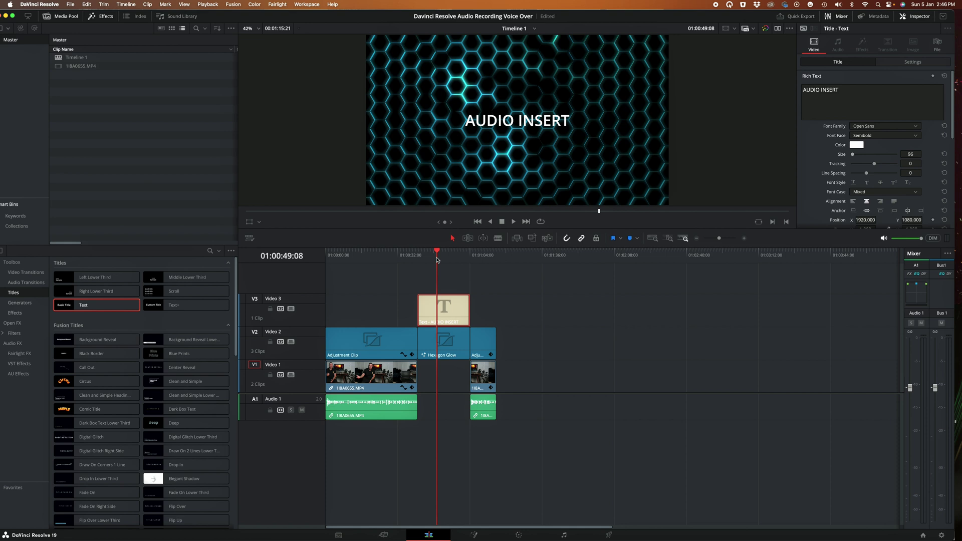
click(438, 256)
drag(439, 255, 421, 256)
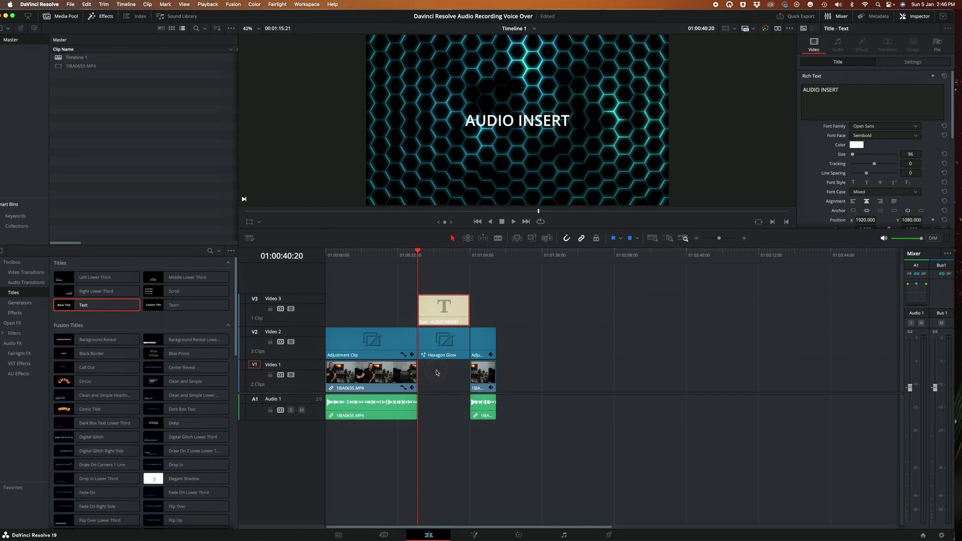
- On the Fairlight page, add a new Mono audio track, Audio 2
click(564, 533)
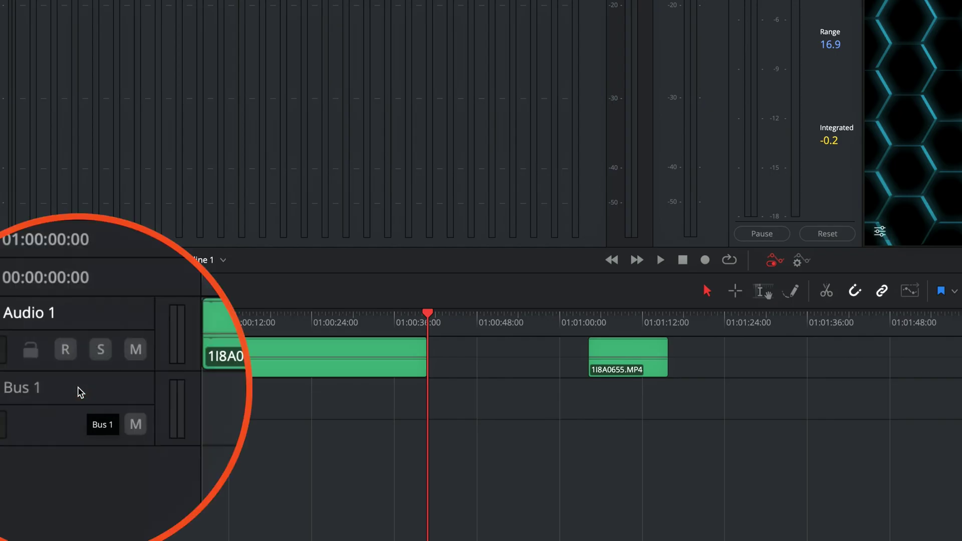
right_click(81, 391)
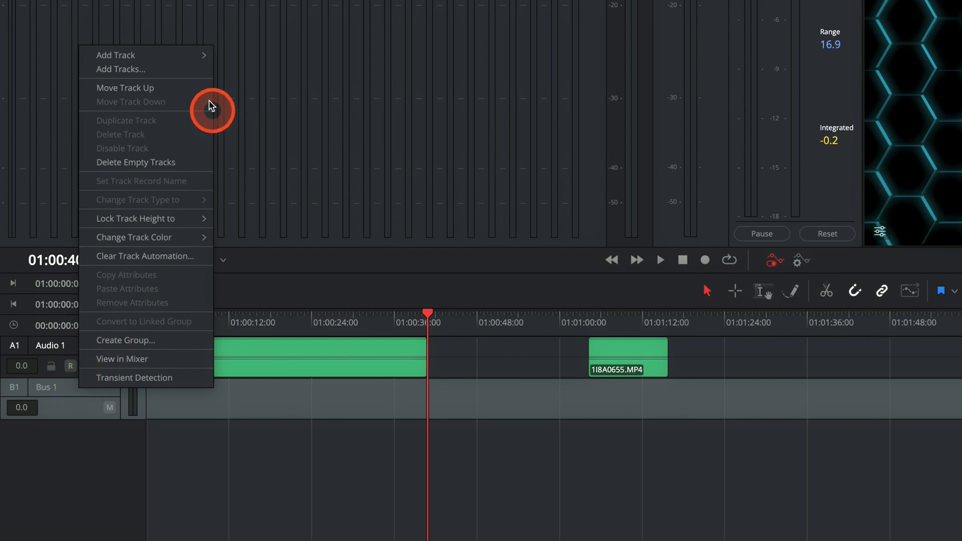
mouse_move(143, 55)
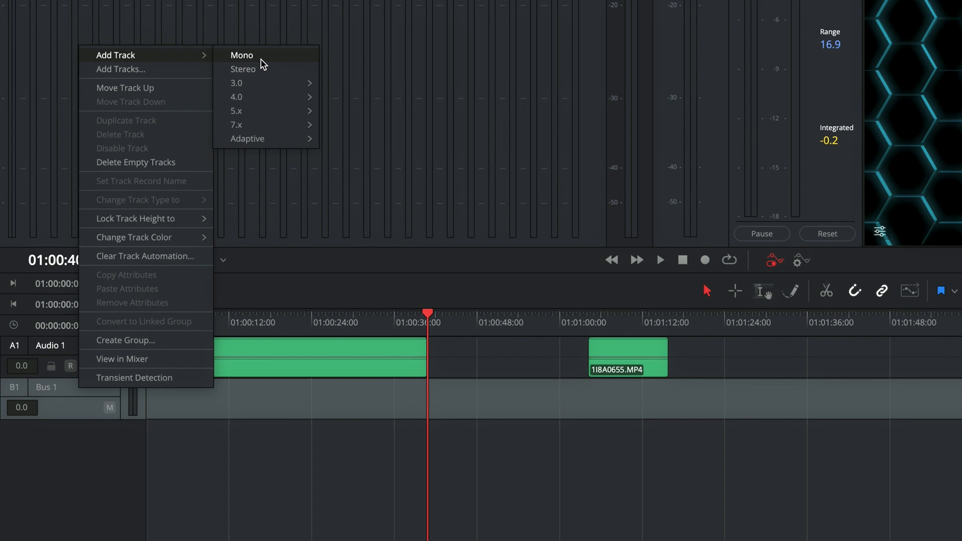
click(260, 58)
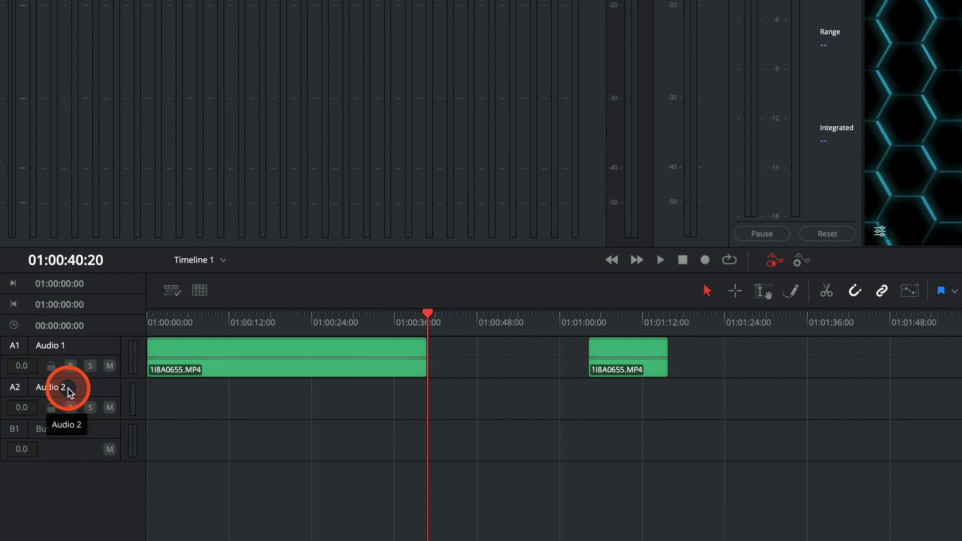
- Name the Audio 2 track 'Voice Over'
double_click(64, 387)
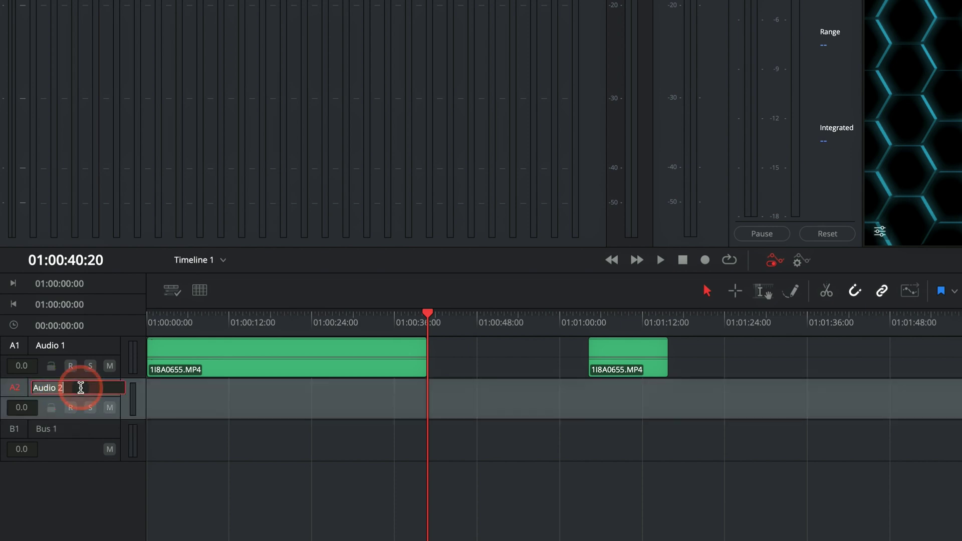
text(Voice Over)
key(Return)
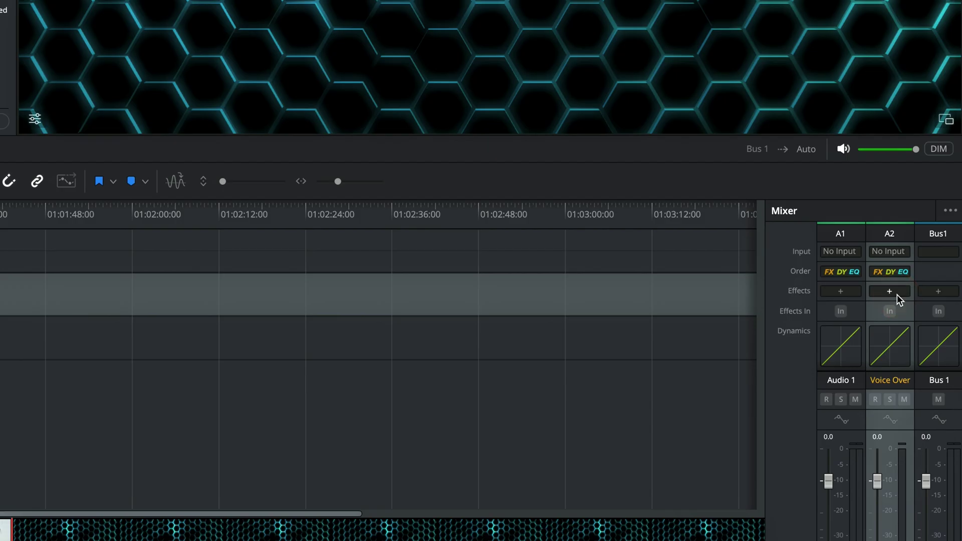
- Patch source 1: THRONMAX GHOST to the Voice Over destination
click(895, 254)
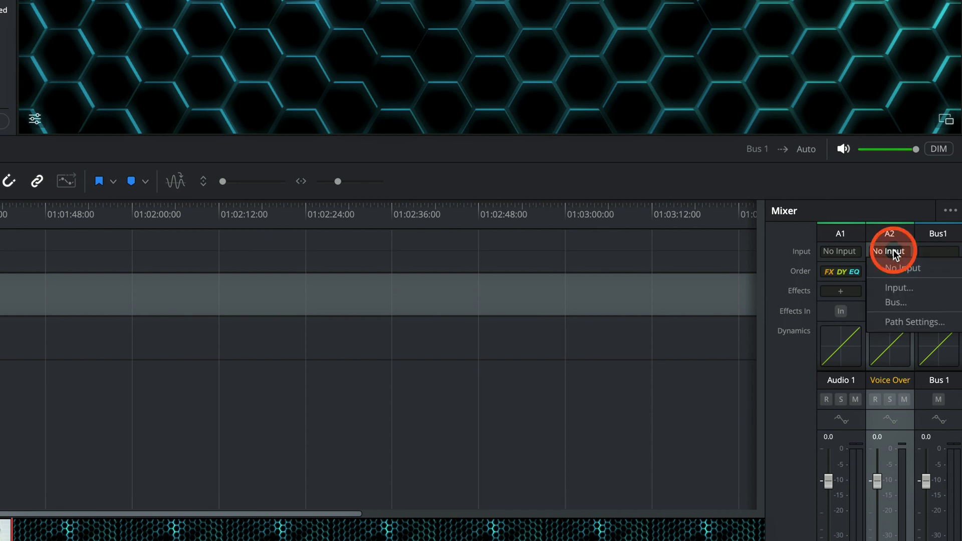
click(898, 287)
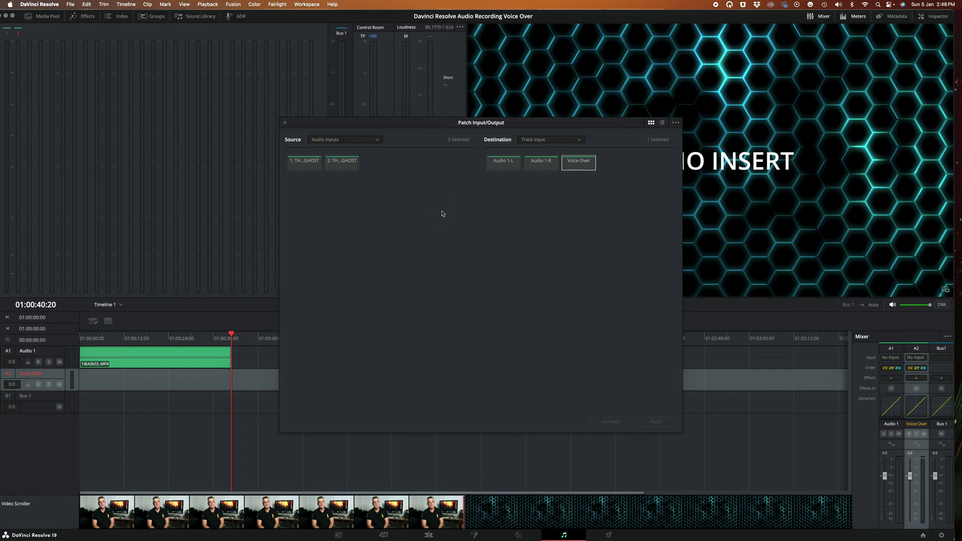
click(442, 212)
click(297, 166)
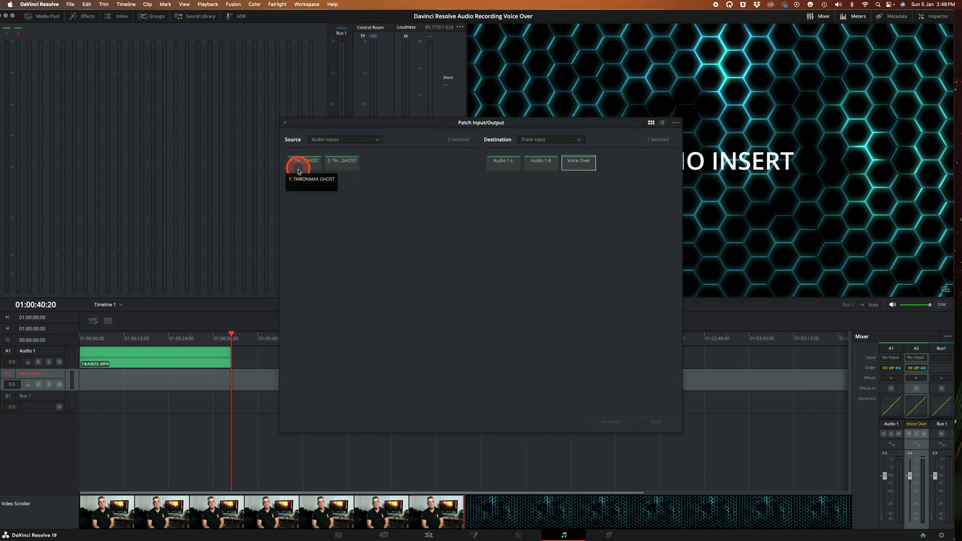
click(301, 160)
click(344, 162)
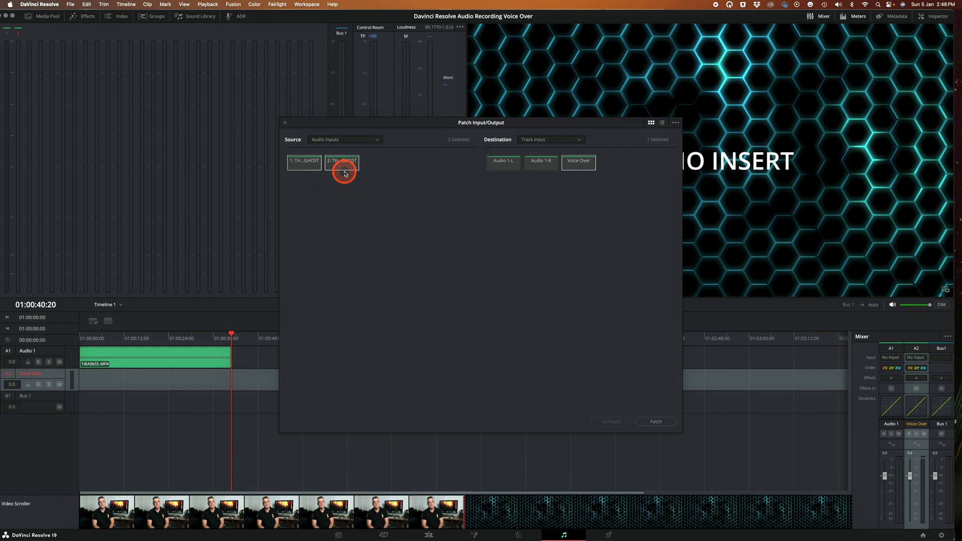
click(344, 173)
click(579, 163)
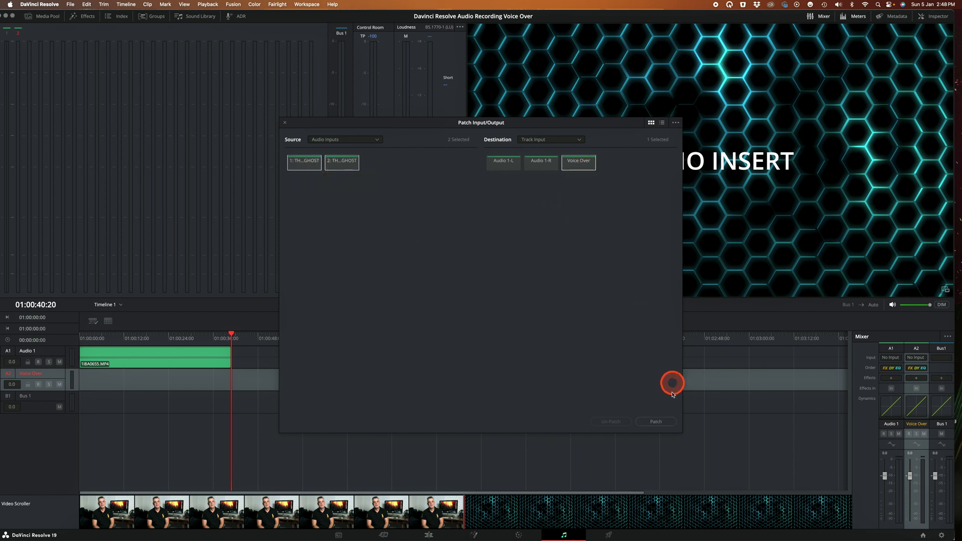
click(655, 421)
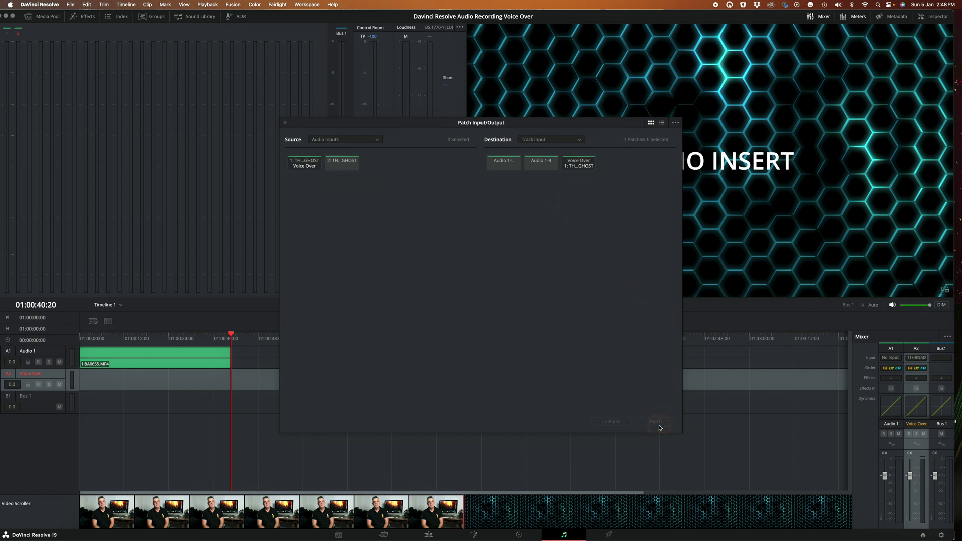
- Close the patch window, arm the Voice Over track, and start recording
click(284, 122)
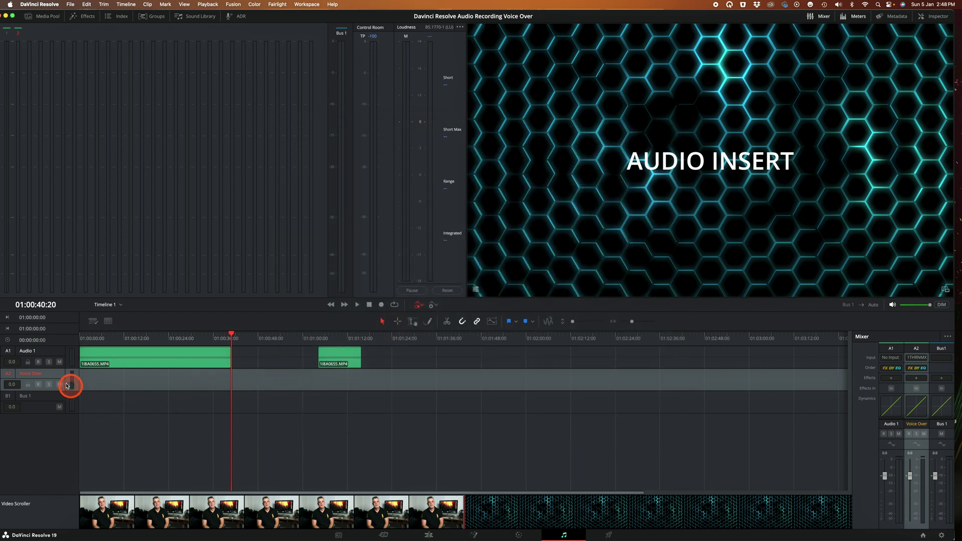
click(51, 374)
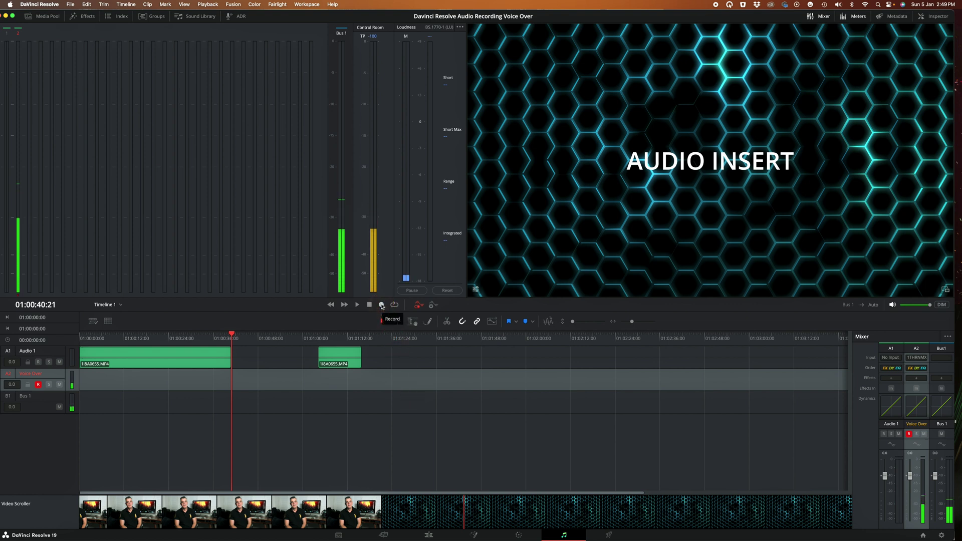
click(381, 305)
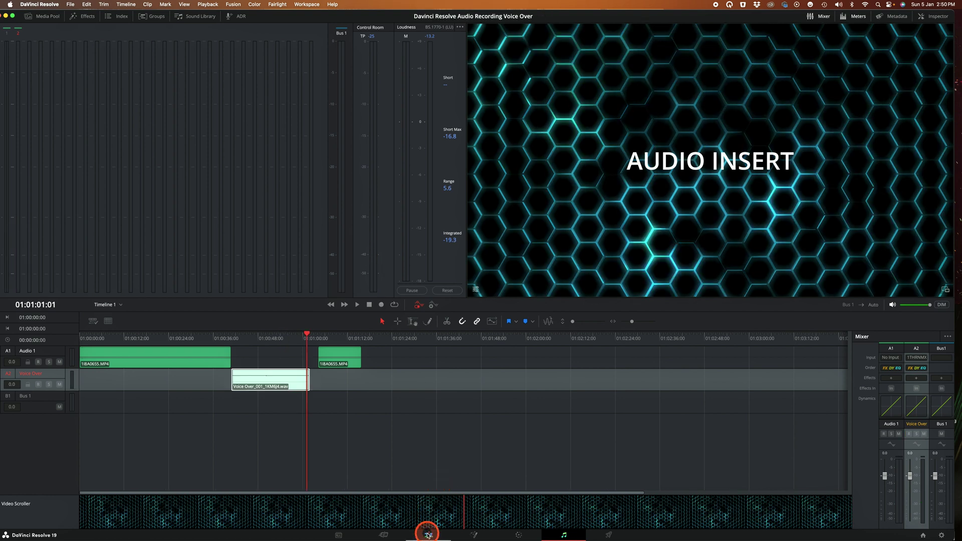
- On the Edit page, raise the Voice Over_001 clip's volume line to about 14 dB
click(428, 535)
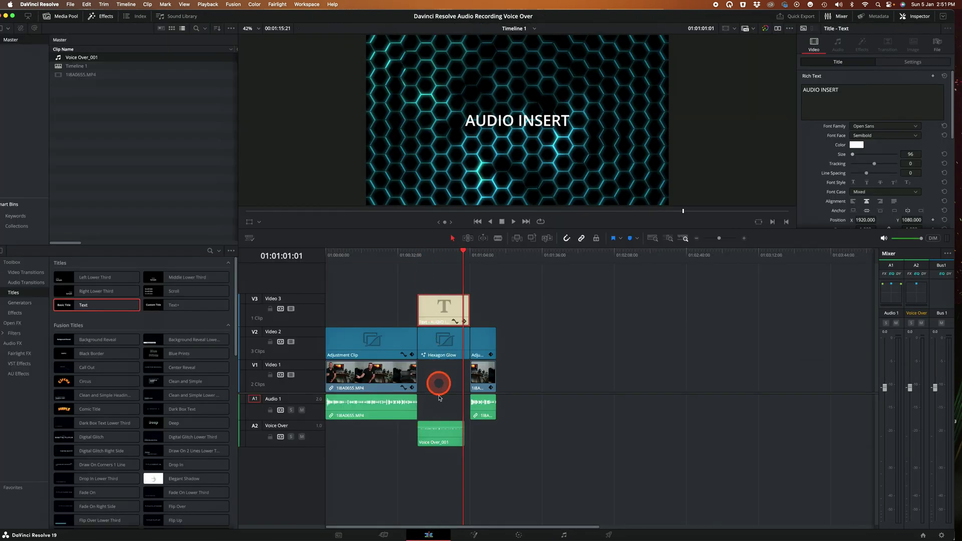
click(438, 429)
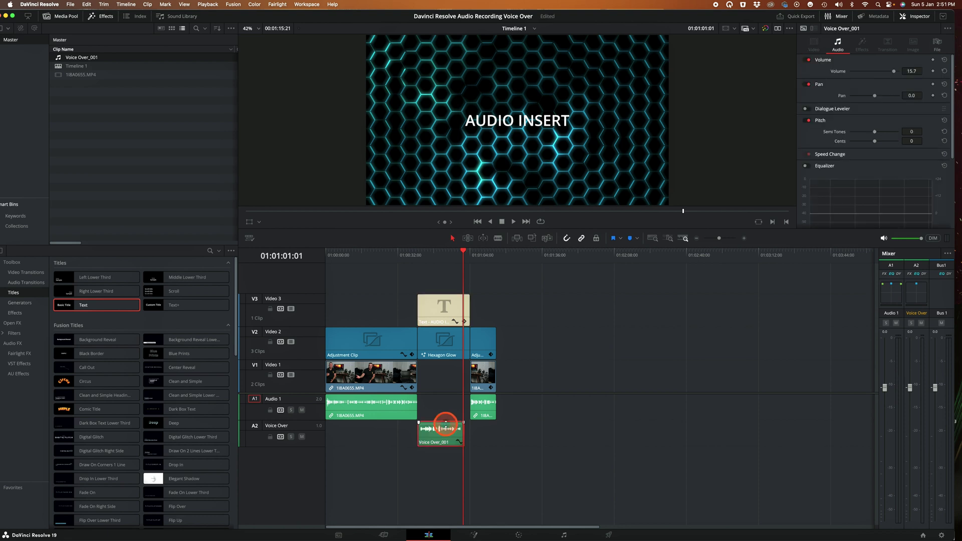
drag(446, 426, 445, 423)
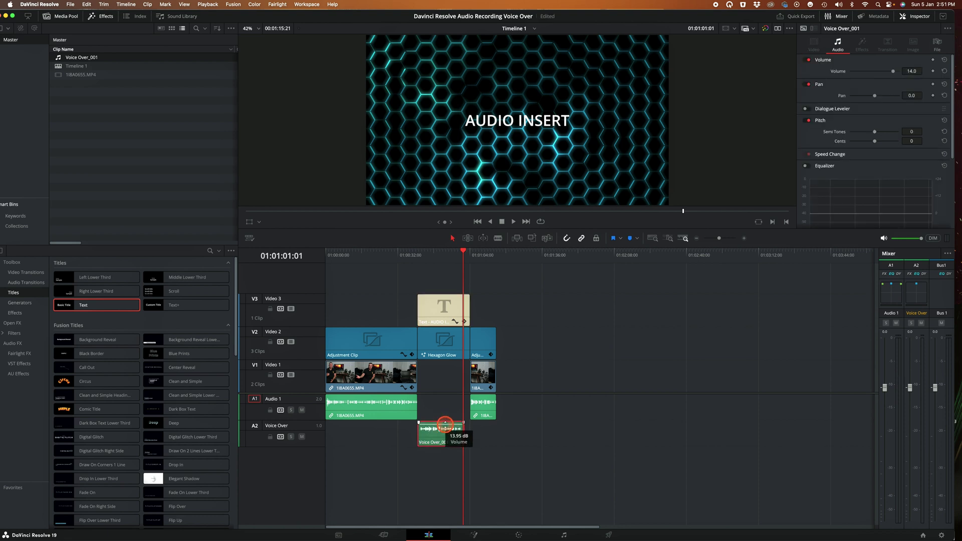